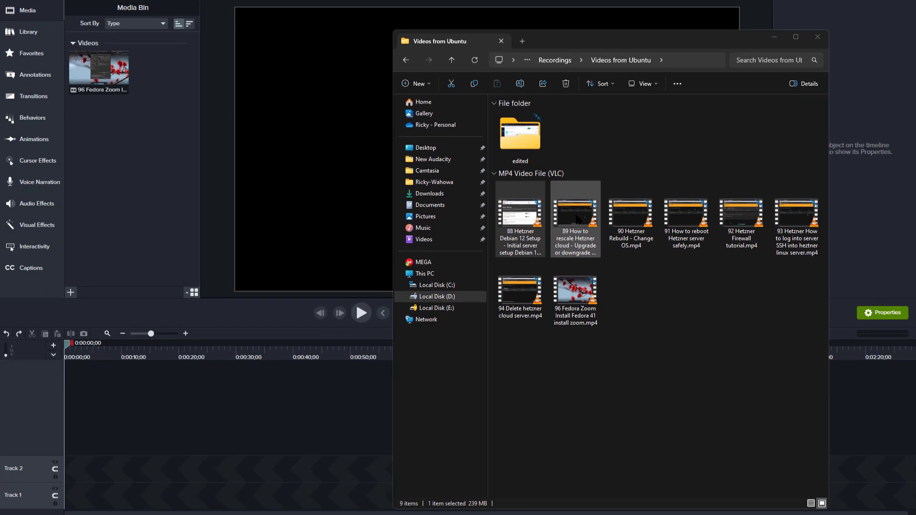
Drop the 89 How to rescale Hetzner cloud video onto Track 1 and minimize File Explorer.
{"action": "left_click_drag", "start_coordinate": [577, 217], "coordinate": [78, 471]}
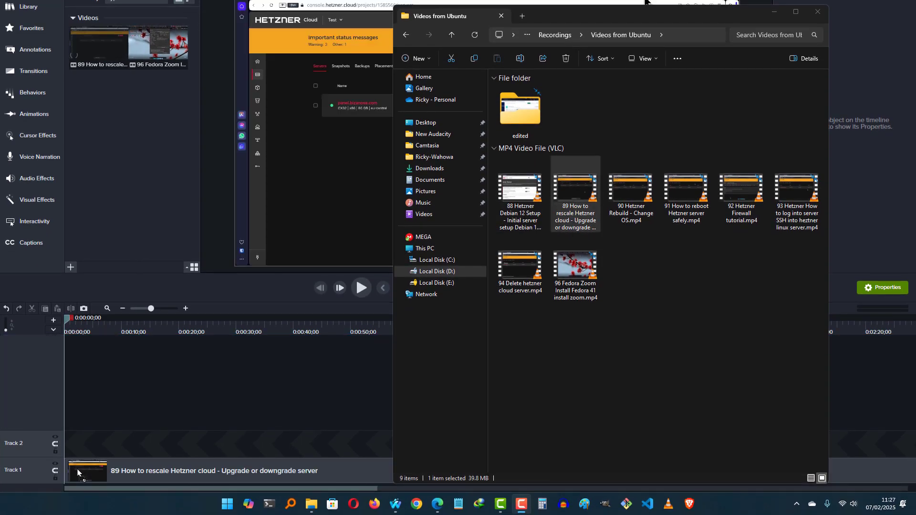
{"action": "left_click", "coordinate": [774, 12]}
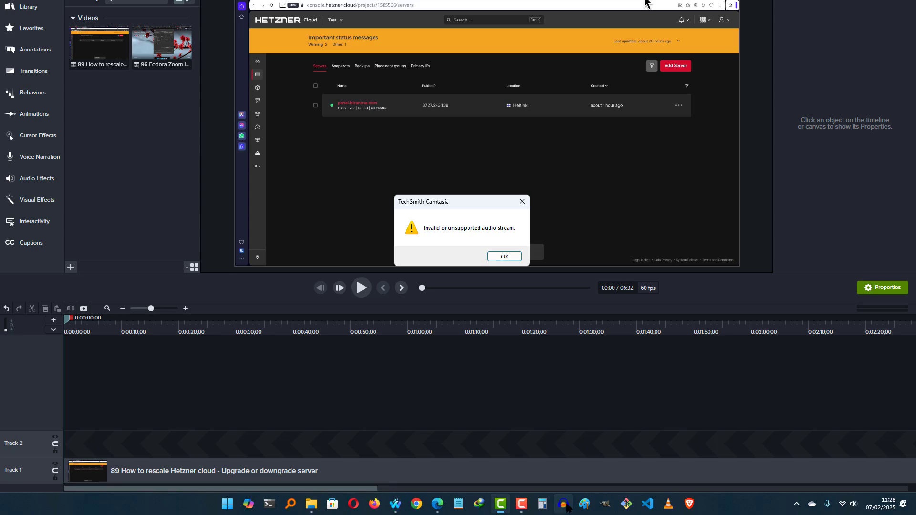
Search 'ffmpeg audacity' in Waterfox and scroll the Installing FFmpeg page to the Windows steps.
{"action": "left_click", "coordinate": [395, 504]}
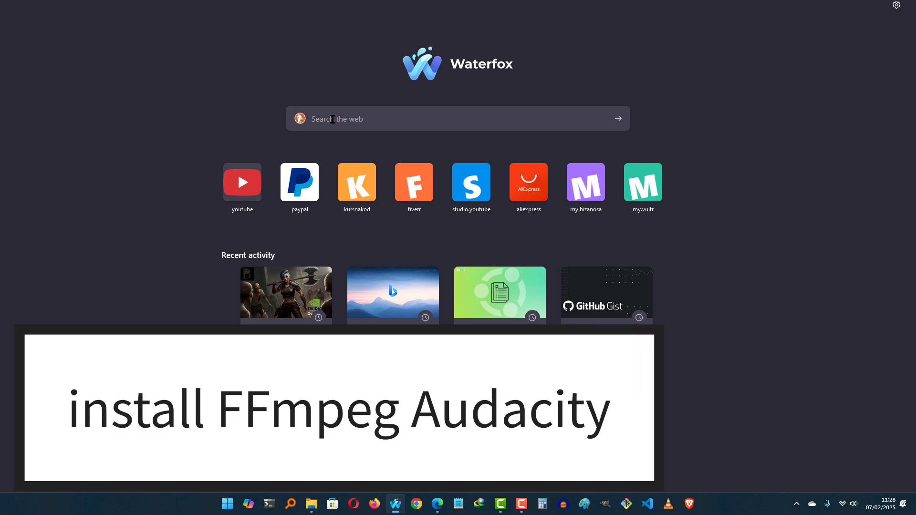
{"action": "left_click", "coordinate": [333, 119]}
{"action": "type", "text": "ffmpe"}
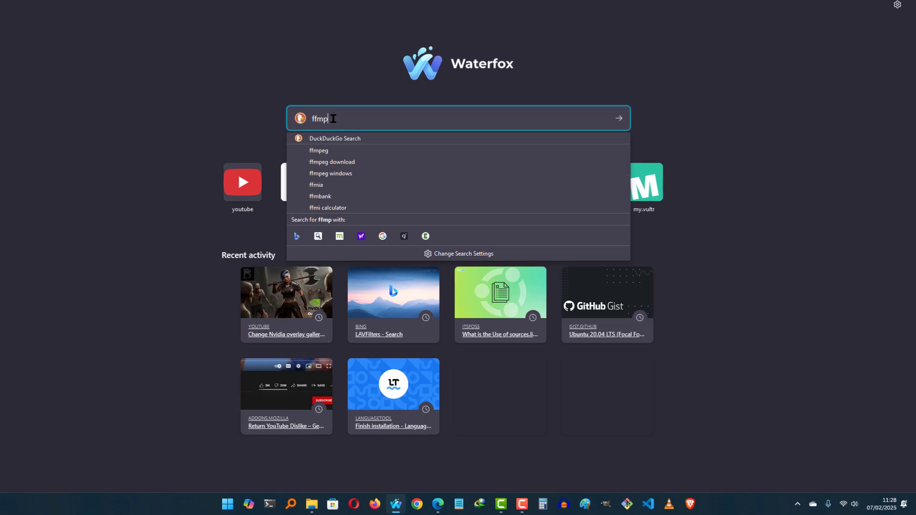
{"action": "type", "text": "g aud"}
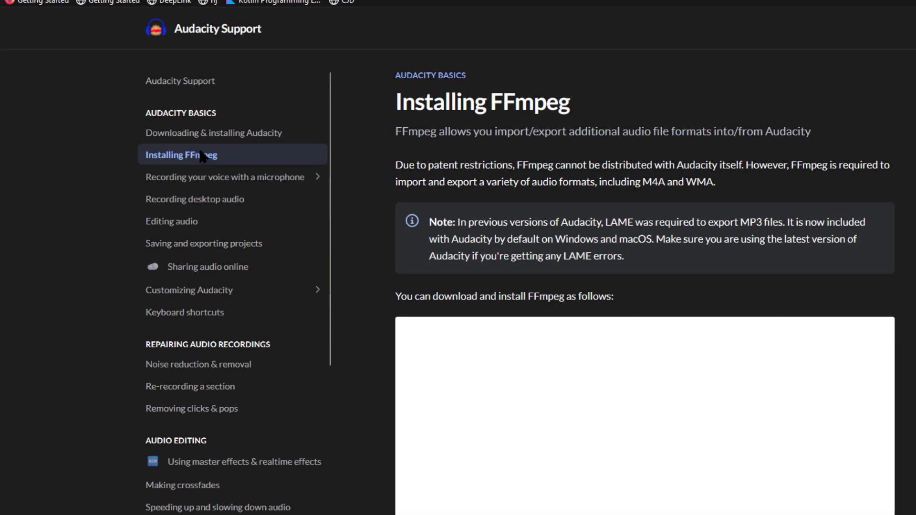
{"action": "scroll", "coordinate": [413, 170], "scroll_direction": "down", "scroll_amount": 10}
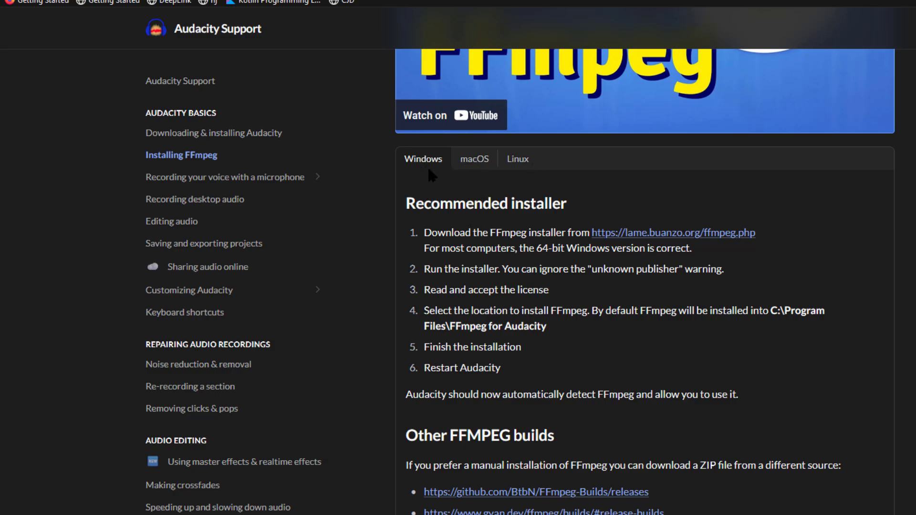
Open the lame.buanzo.org FFmpeg page, check the Audacity 3.2 requirement, and cancel the 64-bit installer download.
{"action": "left_click", "coordinate": [666, 235]}
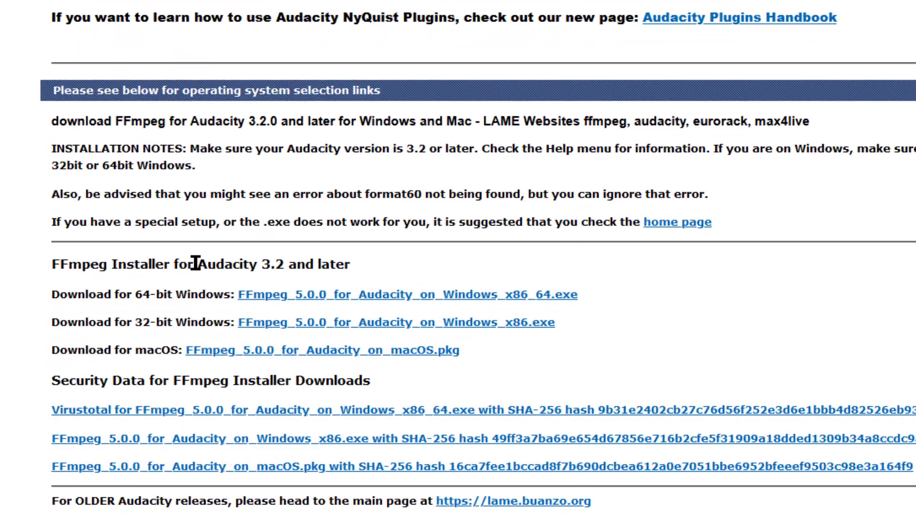
{"action": "left_click_drag", "start_coordinate": [181, 285], "coordinate": [261, 284]}
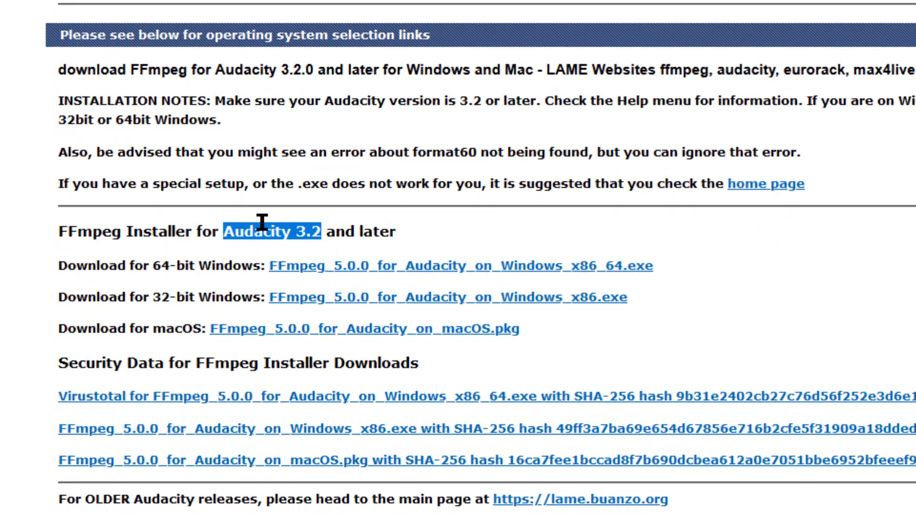
{"action": "left_click", "coordinate": [263, 224]}
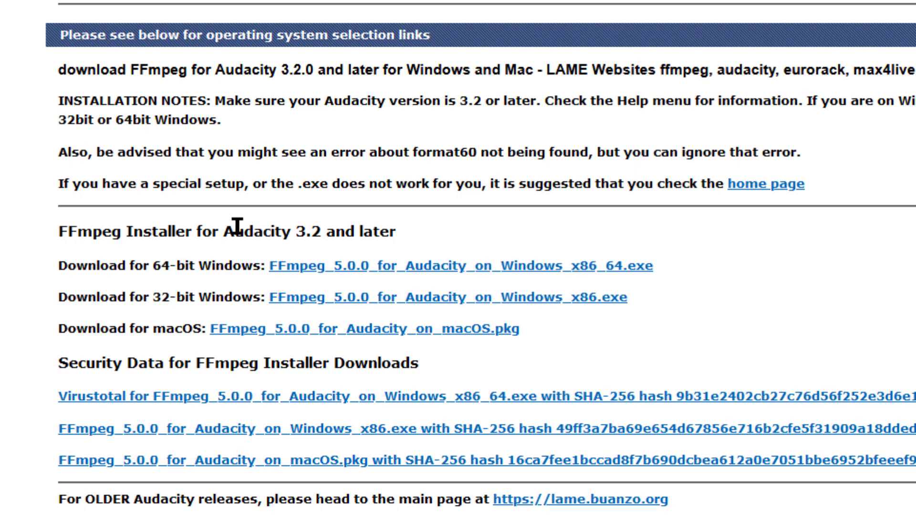
{"action": "left_click_drag", "start_coordinate": [224, 228], "coordinate": [313, 234]}
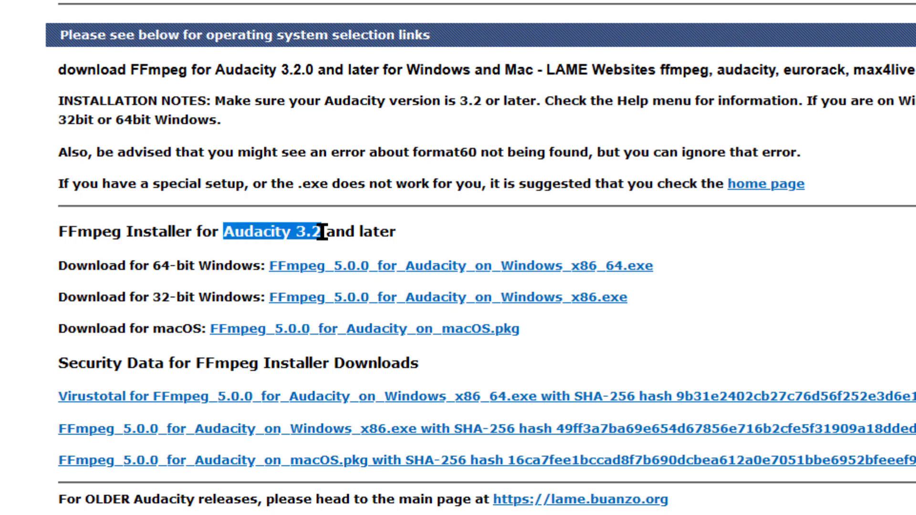
{"action": "left_click", "coordinate": [438, 208]}
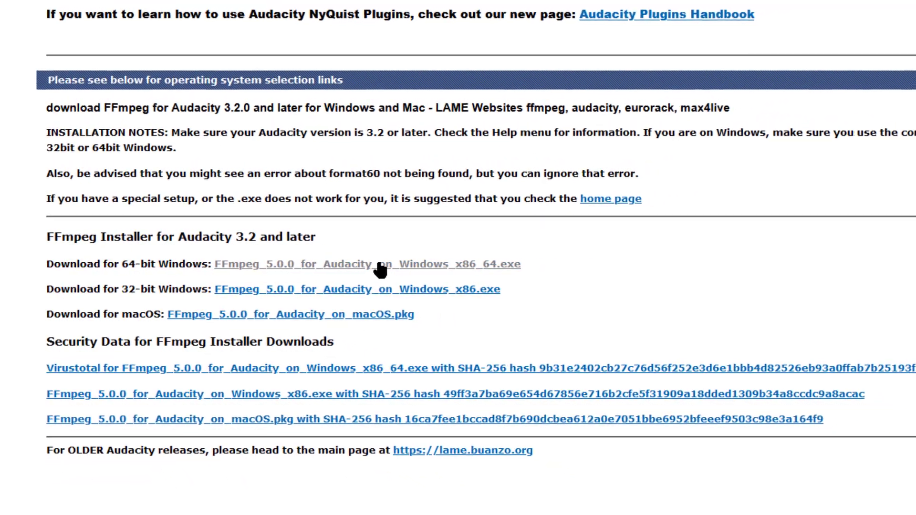
{"action": "left_click", "coordinate": [375, 264]}
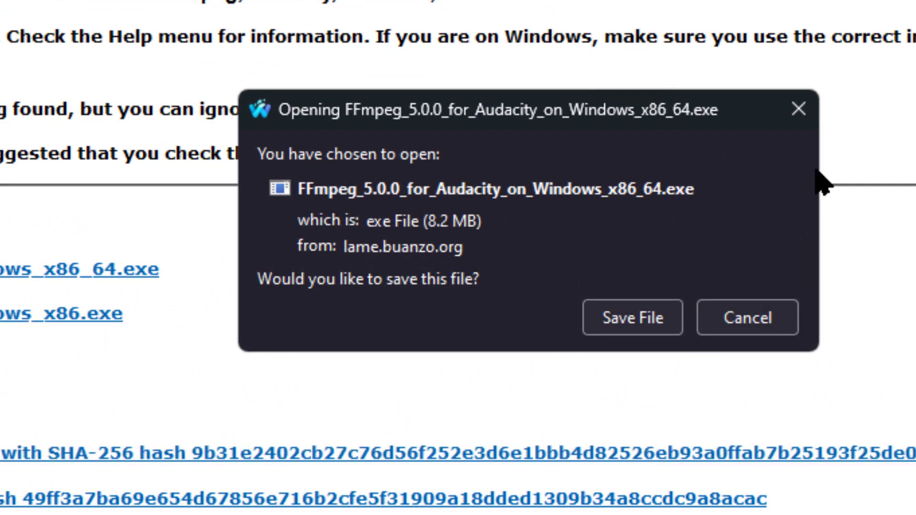
{"action": "left_click", "coordinate": [808, 117]}
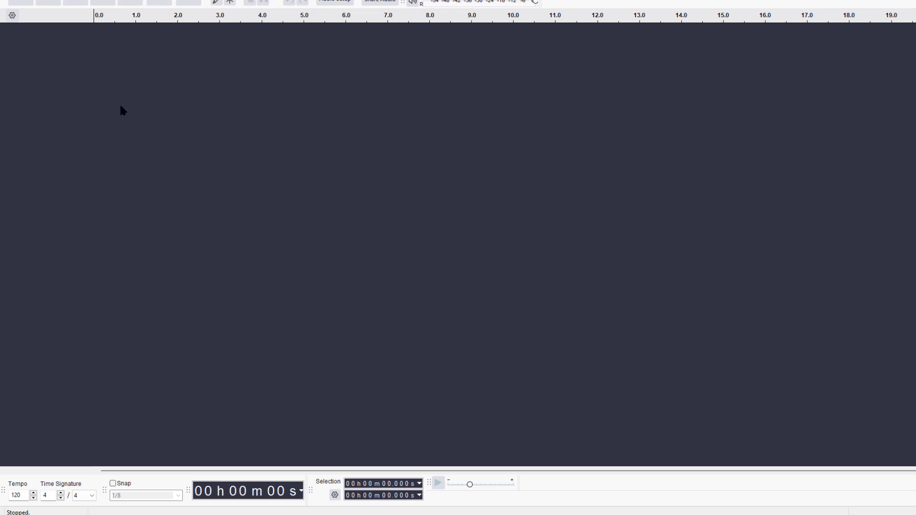
Drag the 89 Hetzner rescale video from File Explorer into Audacity and select the imported track.
{"action": "key", "text": "alt+Tab"}
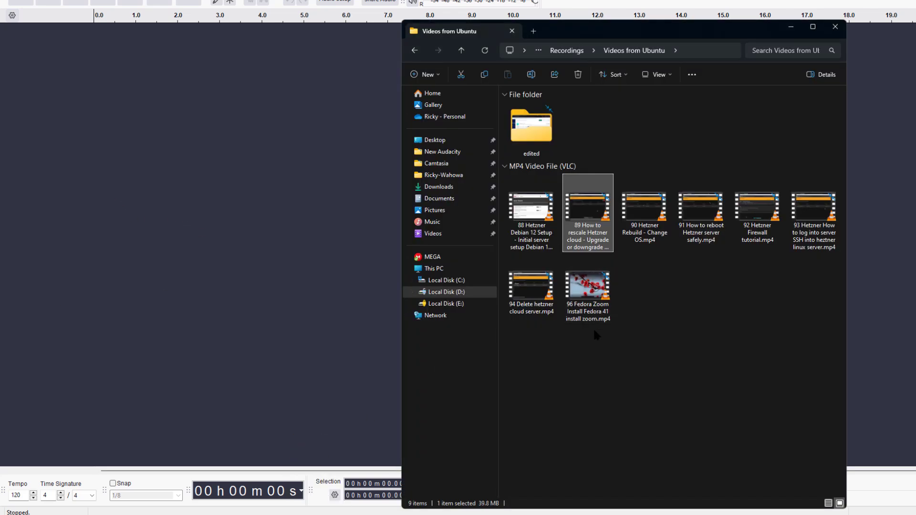
{"action": "left_click_drag", "start_coordinate": [592, 206], "coordinate": [178, 226]}
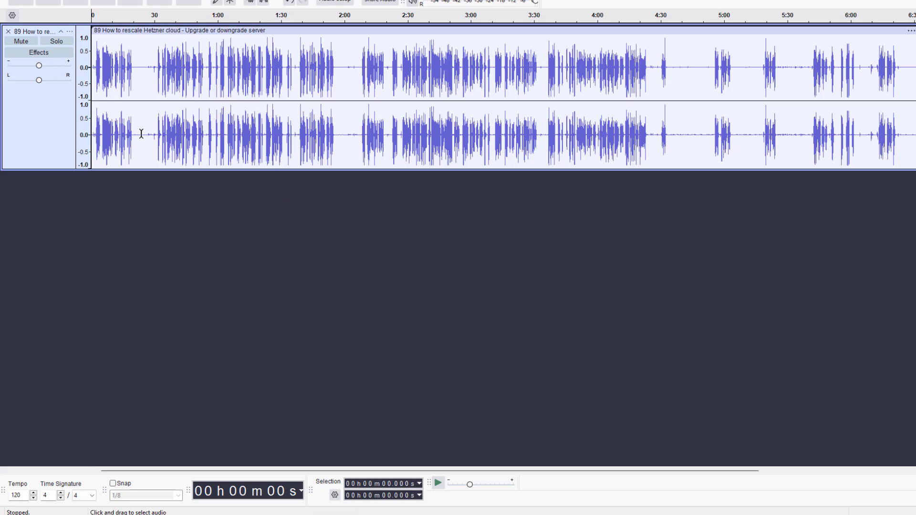
{"action": "left_click", "coordinate": [189, 115]}
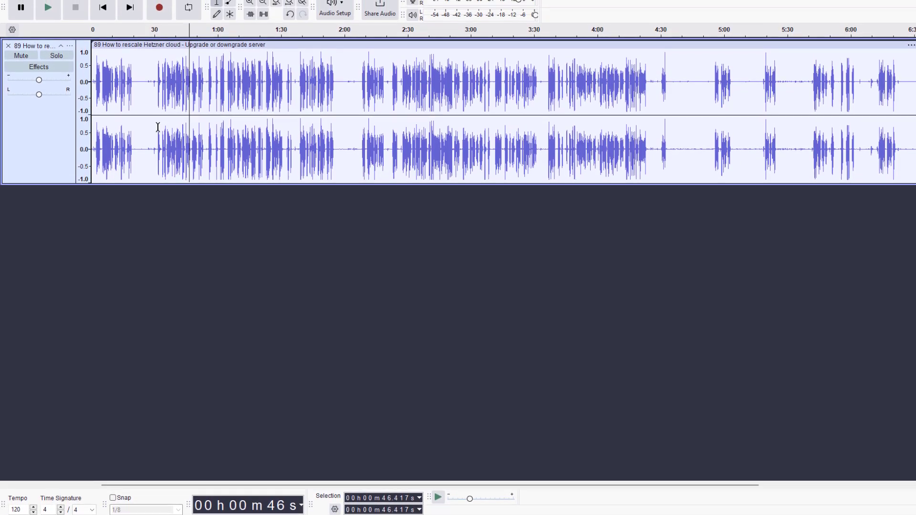
{"action": "left_click", "coordinate": [36, 133]}
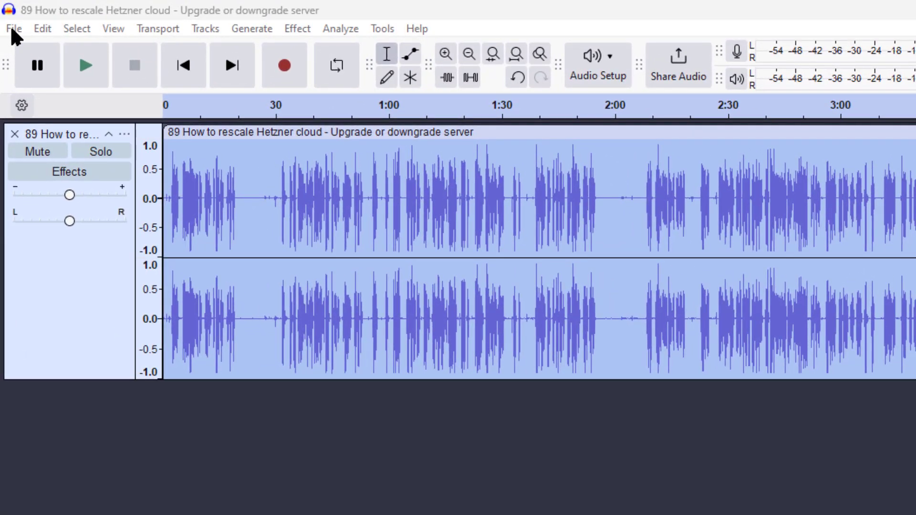
Export the audio via File > Export Audio, keeping WAV (Microsoft) as the format.
{"action": "left_click", "coordinate": [15, 29]}
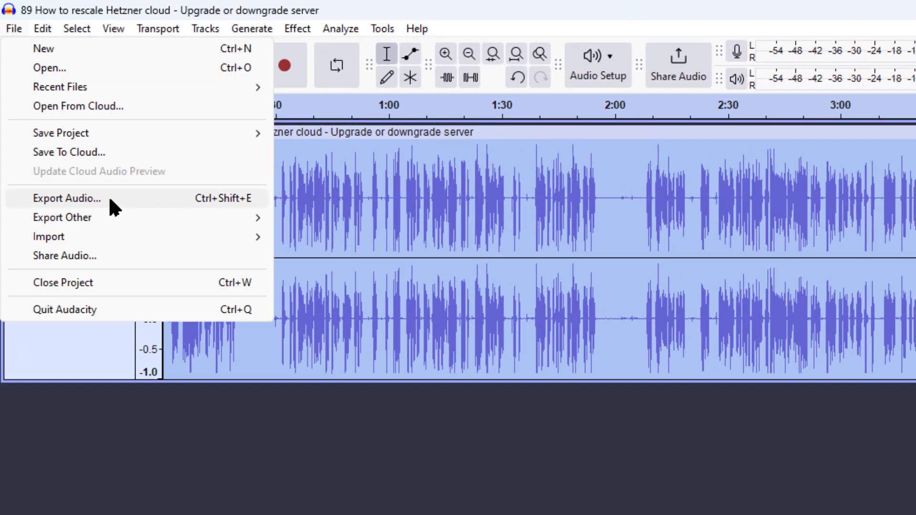
{"action": "left_click", "coordinate": [108, 196]}
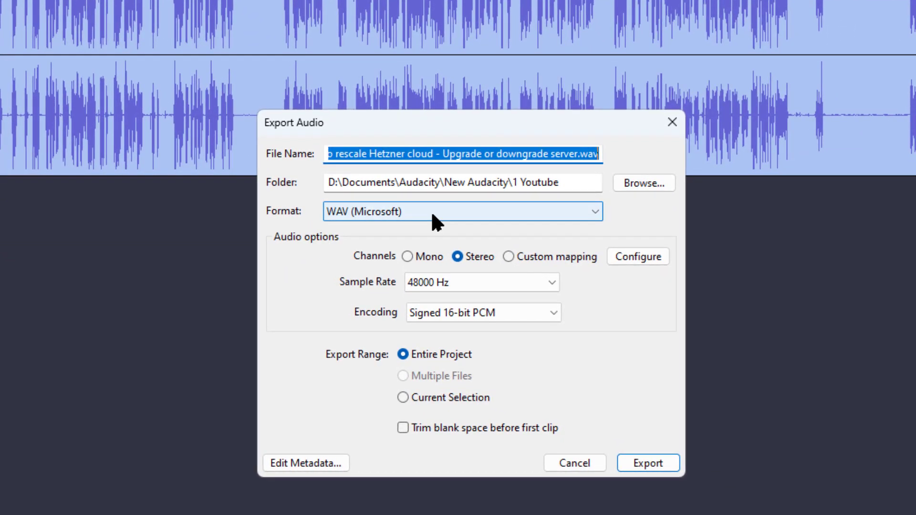
{"action": "left_click", "coordinate": [432, 214]}
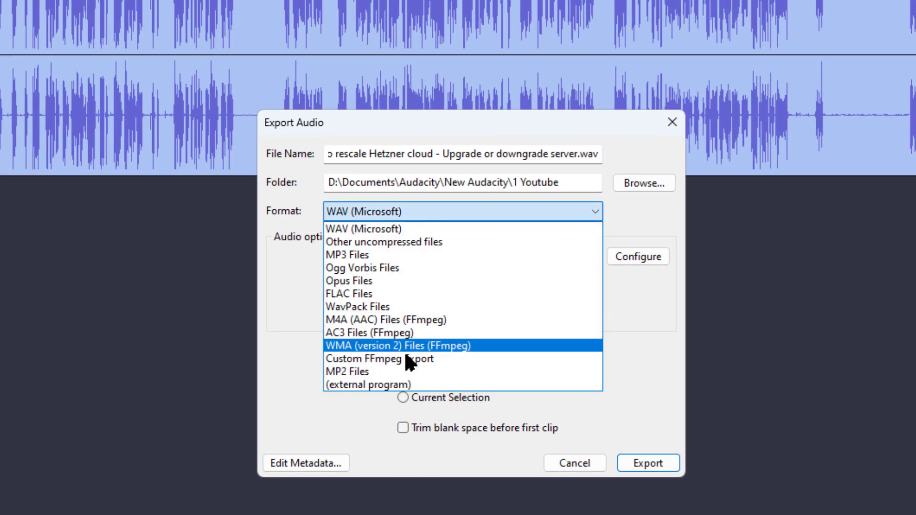
{"action": "left_click", "coordinate": [396, 209]}
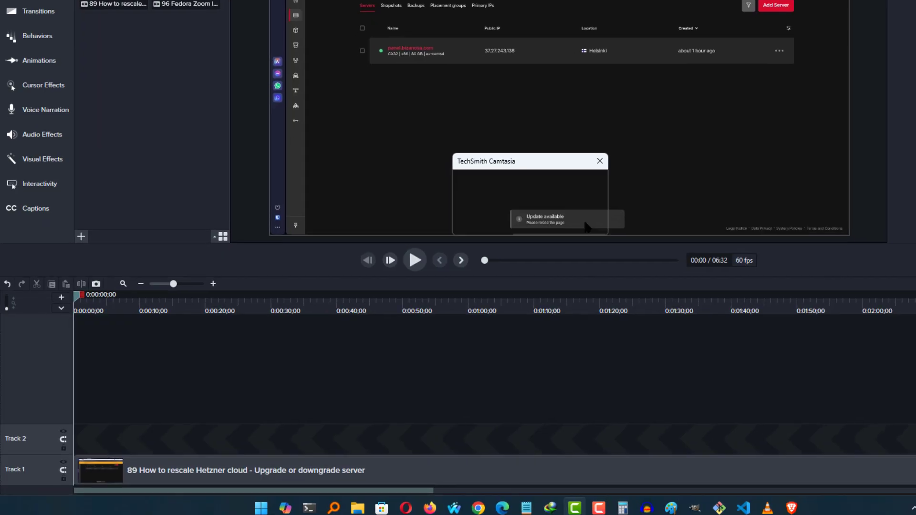
Separate the Track 1 clip's audio and video, then delete the separated Track 2 audio.
{"action": "left_click", "coordinate": [577, 230]}
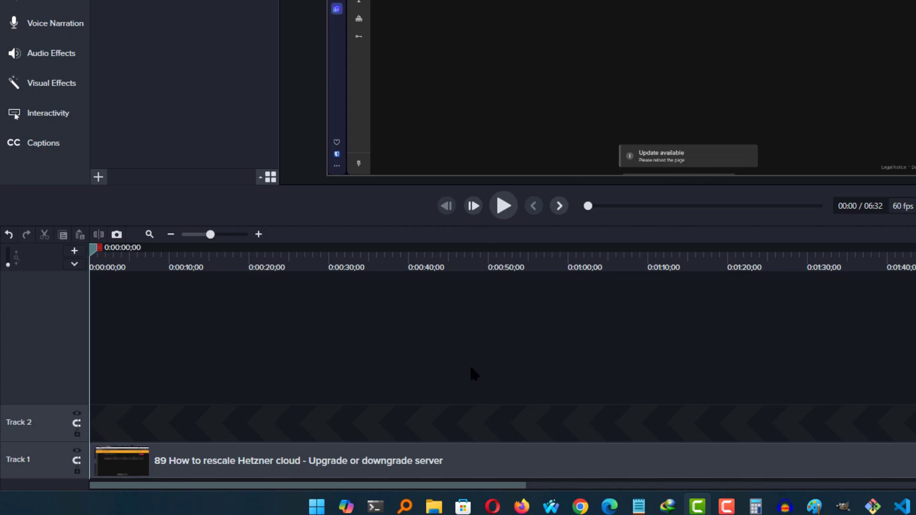
{"action": "right_click", "coordinate": [389, 458]}
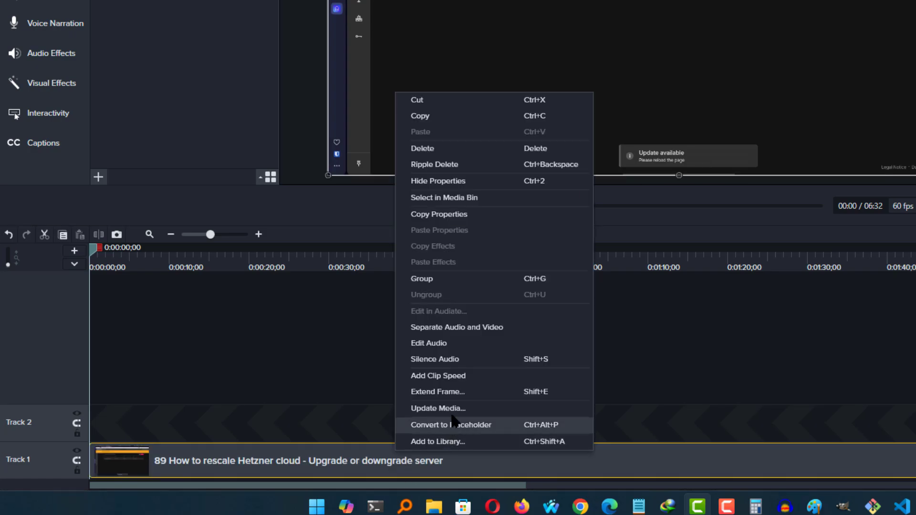
{"action": "left_click", "coordinate": [450, 330]}
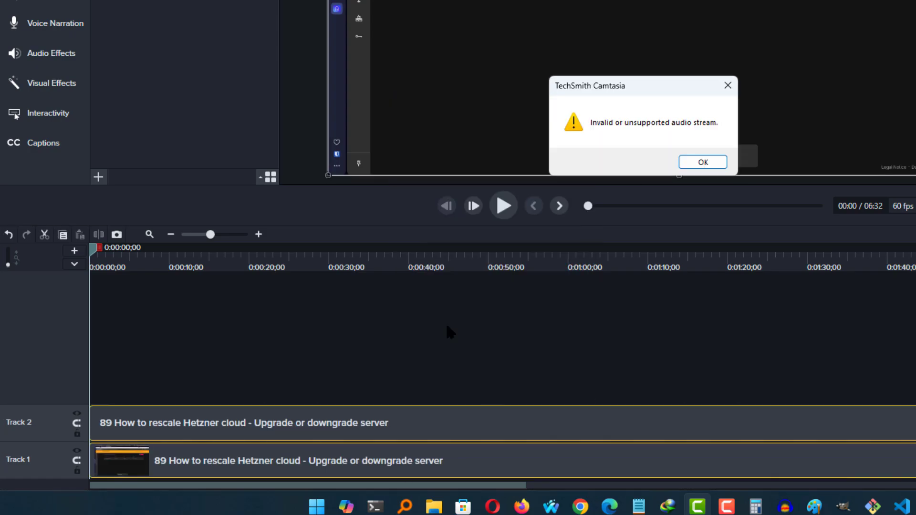
{"action": "left_click", "coordinate": [706, 163]}
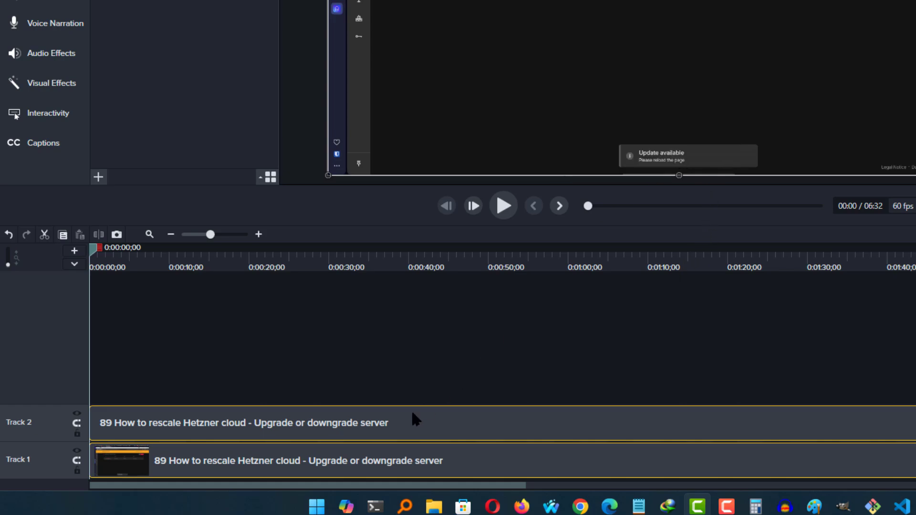
{"action": "left_click", "coordinate": [415, 427]}
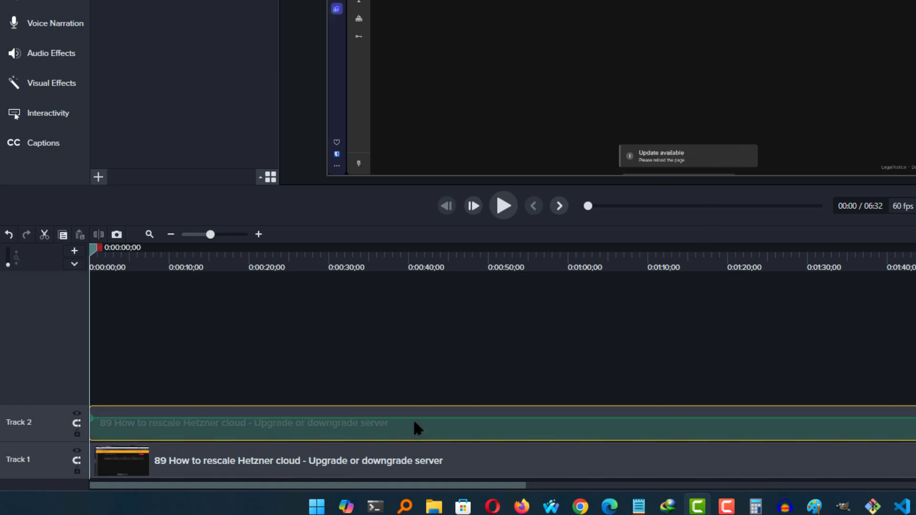
{"action": "key", "text": "Delete"}
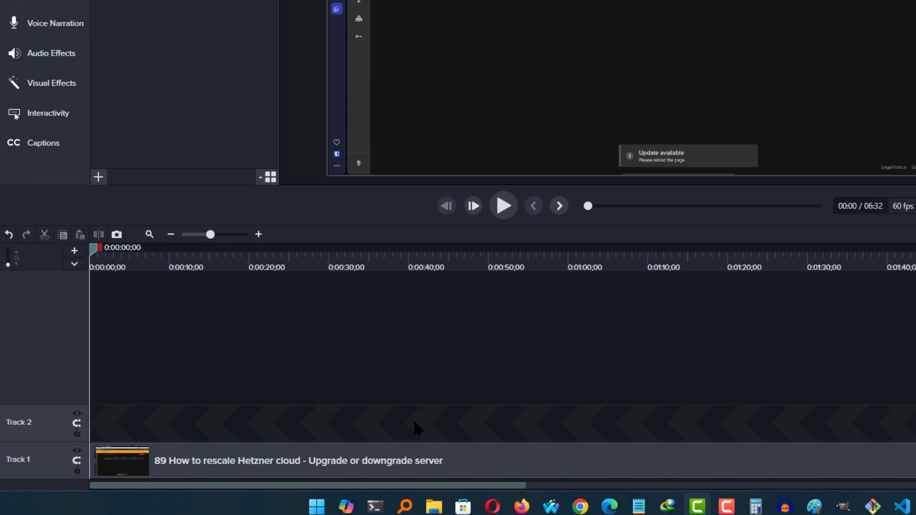
Drag the exported WAV from the Camtasia folder onto Track 2.
{"action": "mouse_move", "coordinate": [432, 509]}
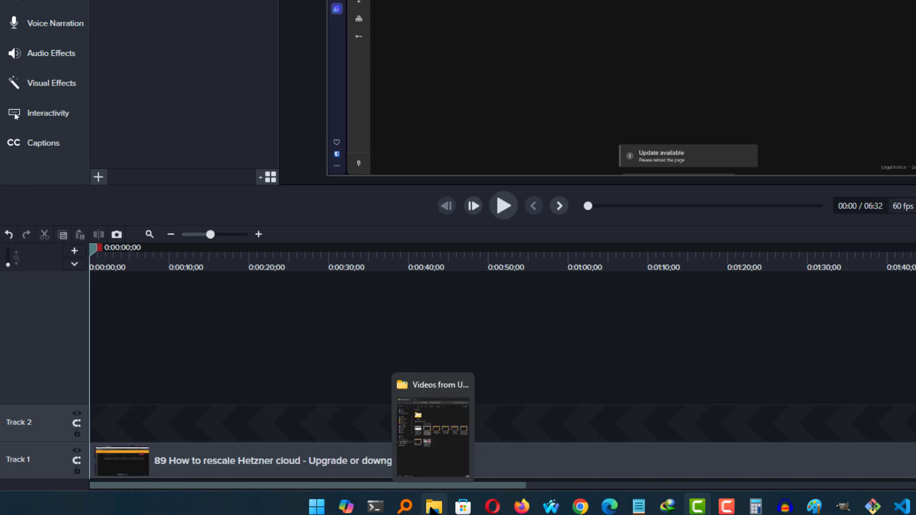
{"action": "left_click", "coordinate": [434, 453]}
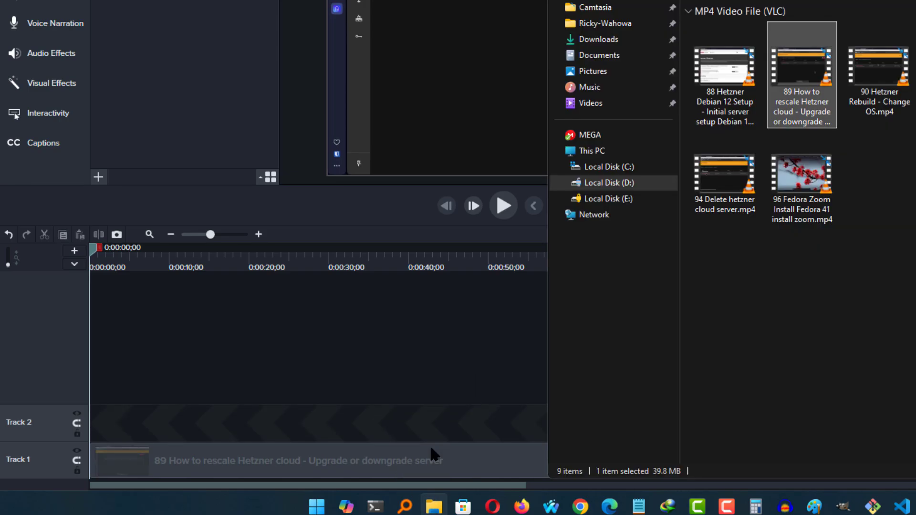
{"action": "left_click", "coordinate": [605, 8]}
{"action": "left_click_drag", "start_coordinate": [807, 362], "coordinate": [463, 336]}
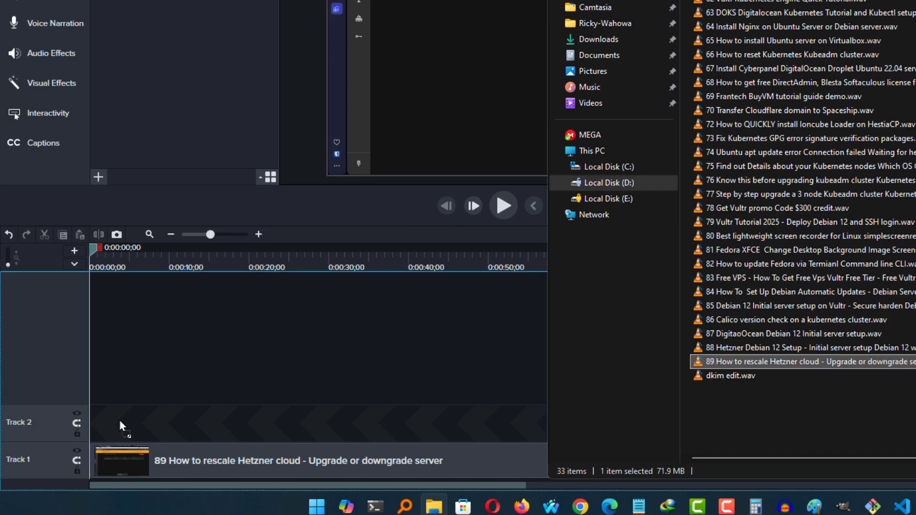
{"action": "left_click_drag", "start_coordinate": [118, 419], "coordinate": [110, 422]}
{"action": "left_click", "coordinate": [199, 418]}
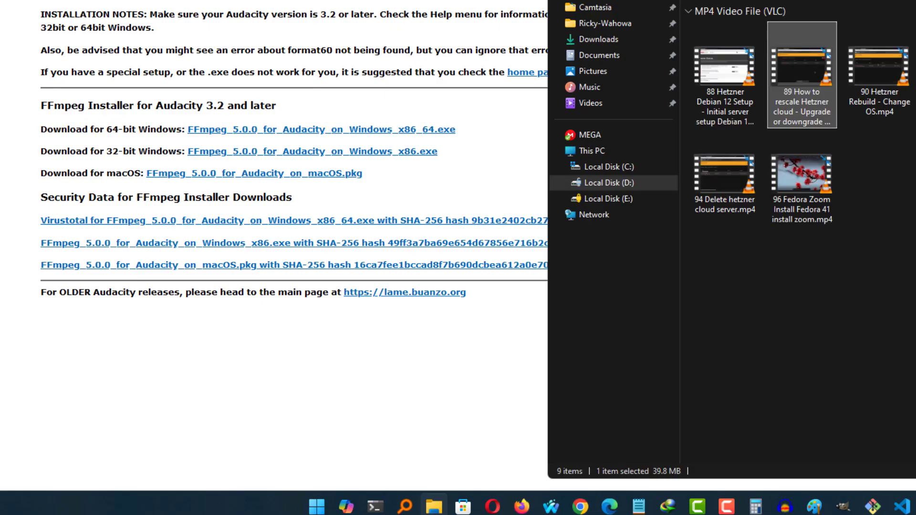
Deselect the video file, switch to Audacity and back, and minimise the Waterfox window.
{"action": "left_click", "coordinate": [799, 75], "text": "ctrl"}
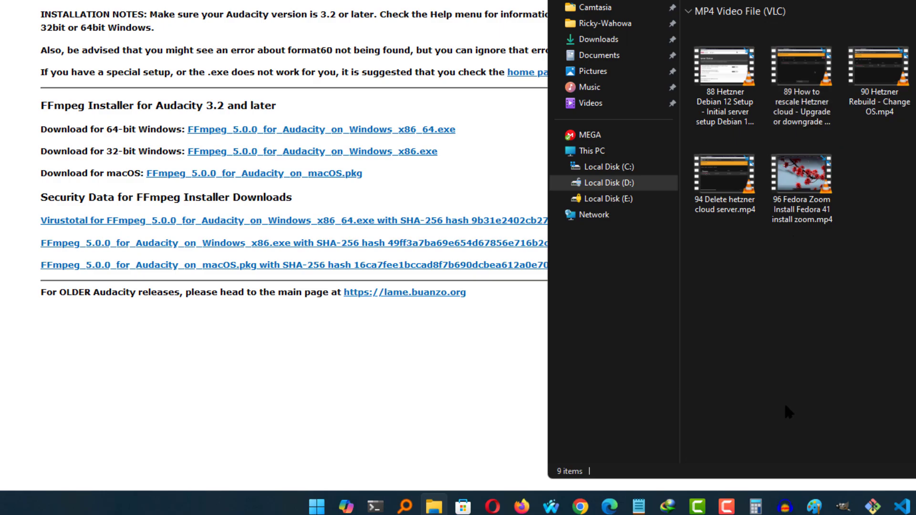
{"action": "left_click", "coordinate": [785, 507]}
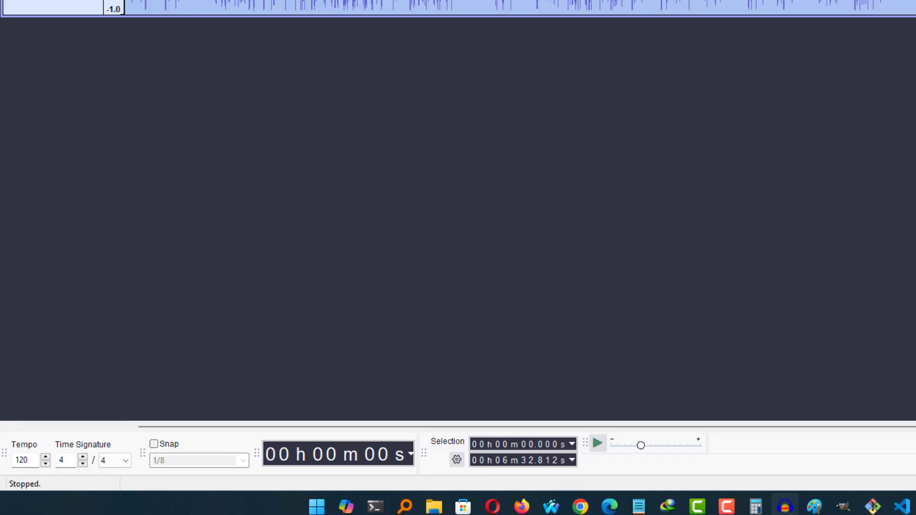
{"action": "key", "text": "alt+Tab"}
{"action": "key", "text": "alt+Tab"}
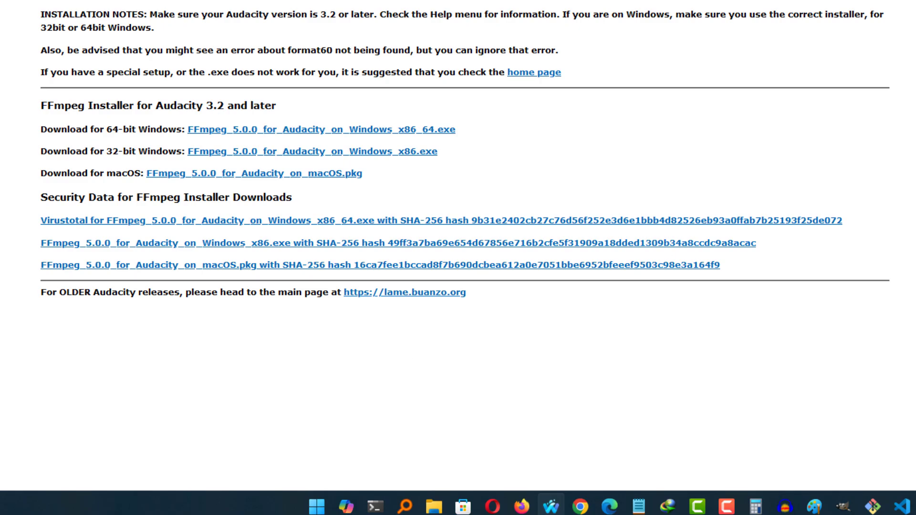
{"action": "key", "text": "super+Down"}
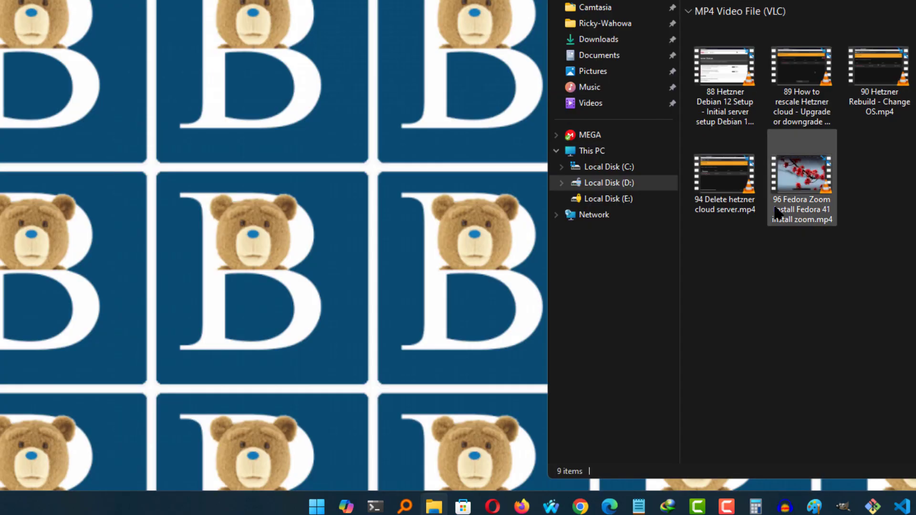